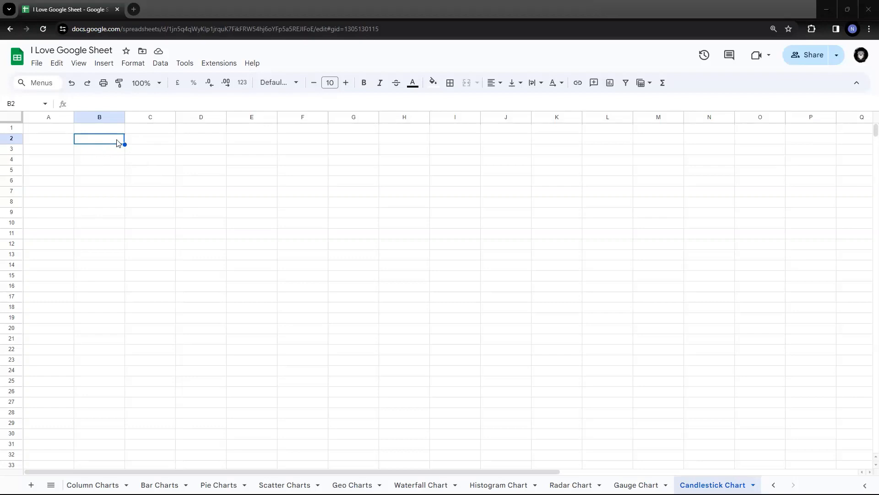
Paste the January–May High, Open, Close and Low price table at B2 and replace every $ with nothing on all sheets
{"action": "type", "text": "Month\tHigh\tOpen\tClose\tLow January\t$70\t$20\t$50\t$15 February\t$66\t$50\t$45\t$25 March\t$80\t$45\t$62\t$30 April\t$95\t$62\t$85\t$50 May\t$90\t$85\t$70\t$60"}
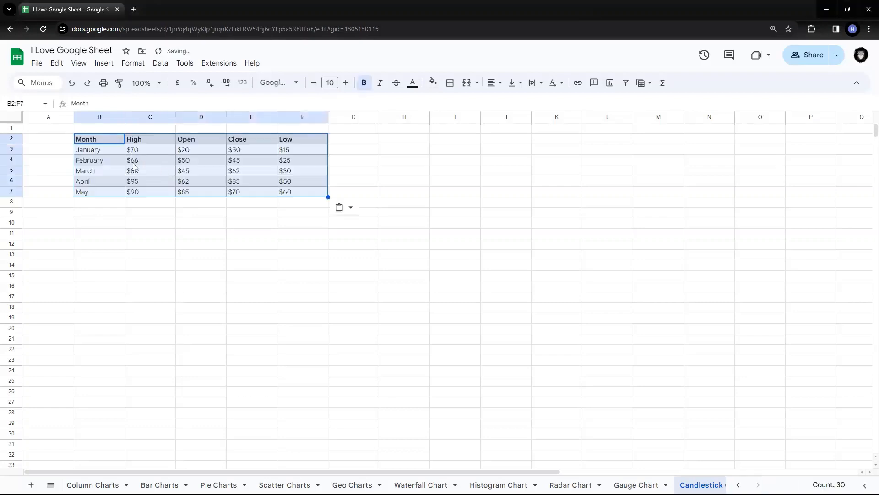
{"action": "left_click_drag", "start_coordinate": [143, 150], "coordinate": [299, 192]}
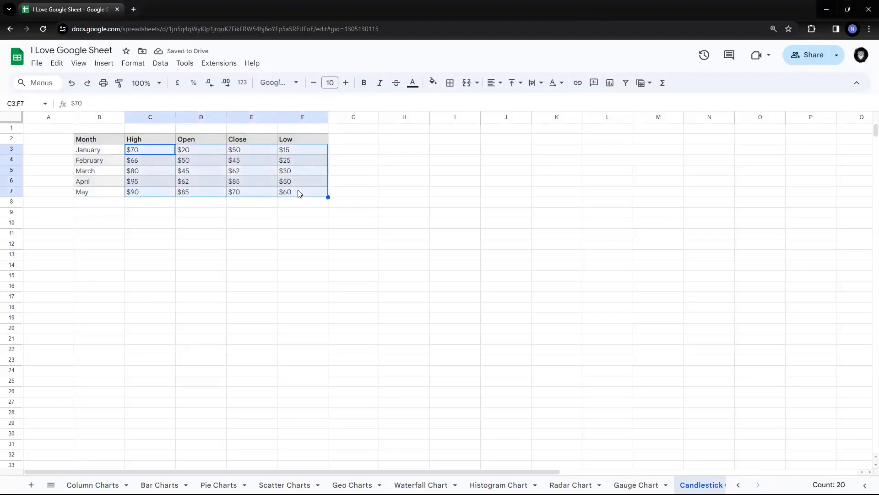
{"action": "key", "text": "ctrl+f"}
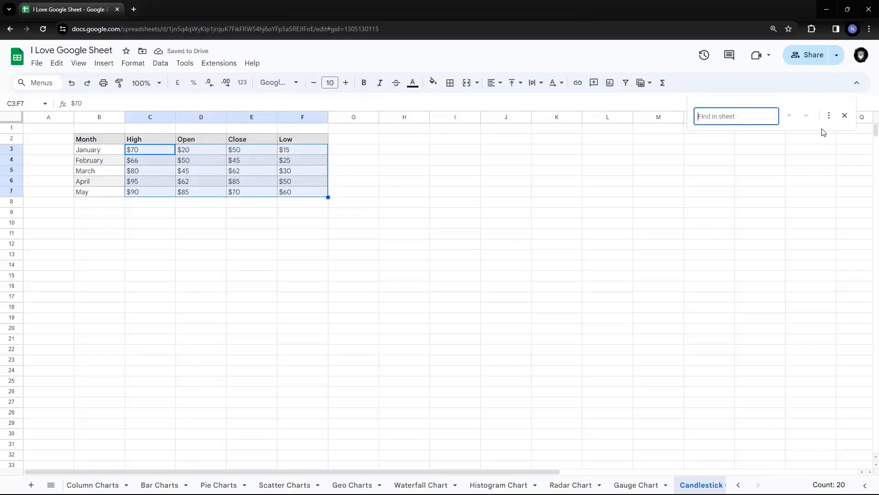
{"action": "type", "text": "$"}
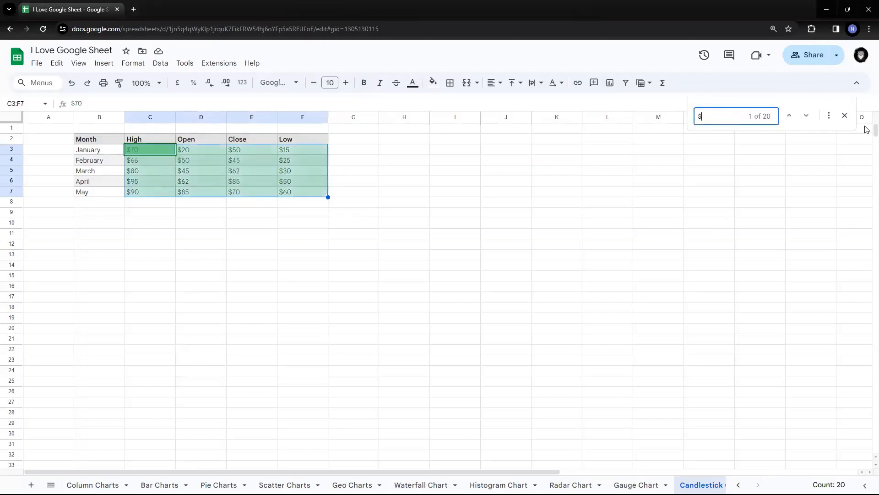
{"action": "left_click", "coordinate": [829, 115]}
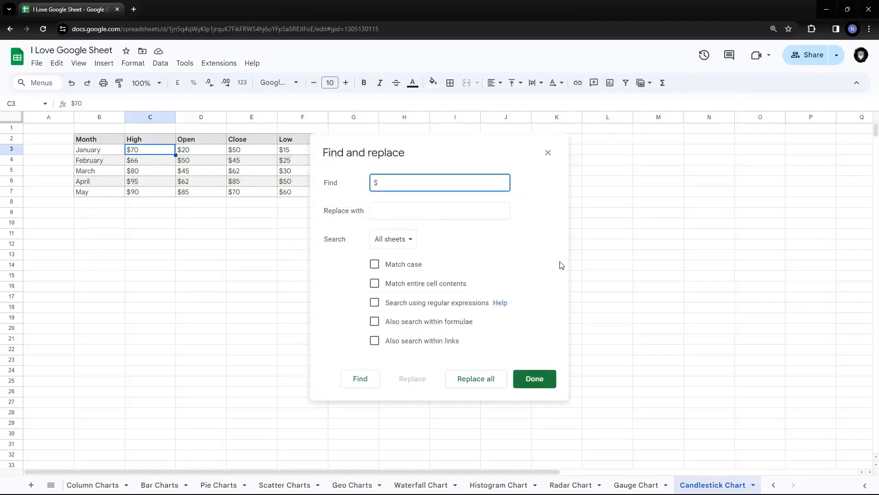
{"action": "left_click", "coordinate": [477, 379]}
{"action": "left_click", "coordinate": [503, 295]}
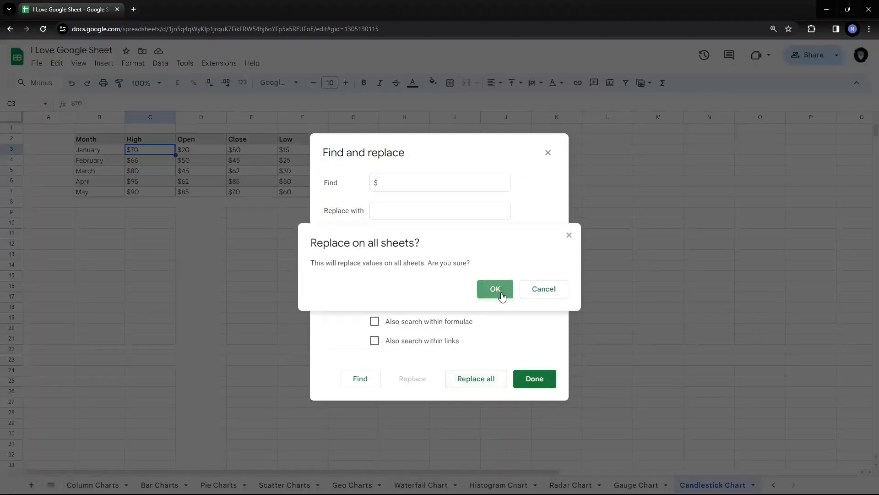
{"action": "left_click", "coordinate": [535, 378]}
{"action": "left_click", "coordinate": [187, 230]}
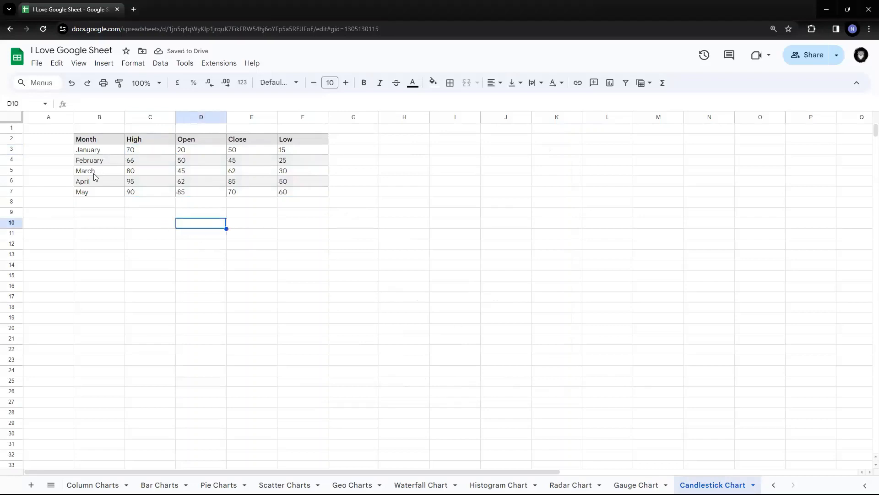
Examine the table's Month, High, Open, Close and Low columns, reading across the January row
{"action": "left_click", "coordinate": [95, 140]}
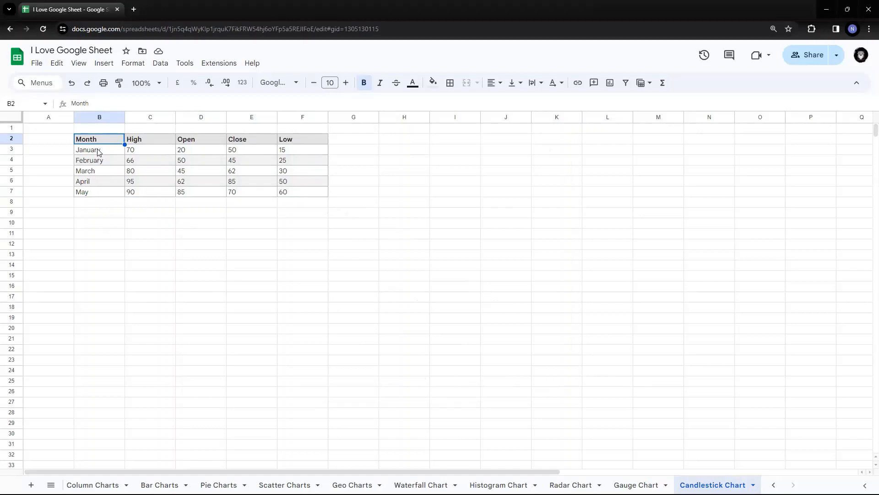
{"action": "left_click_drag", "start_coordinate": [94, 150], "coordinate": [99, 202]}
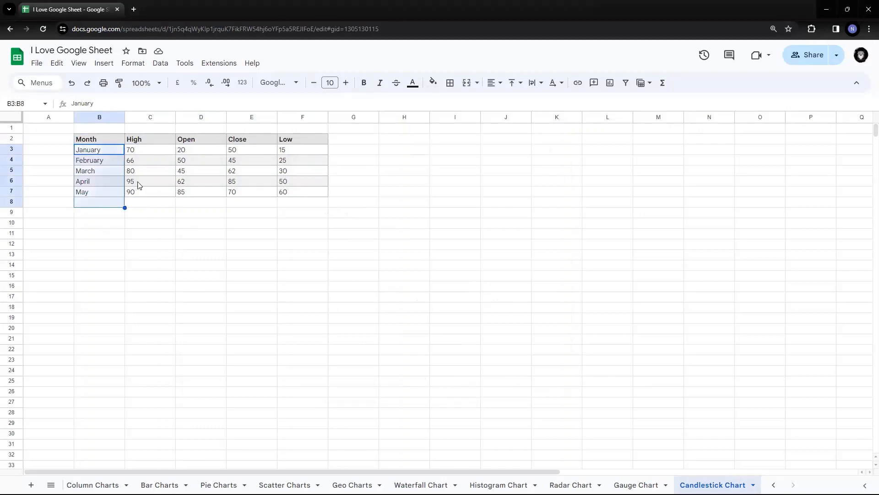
{"action": "left_click", "coordinate": [93, 151]}
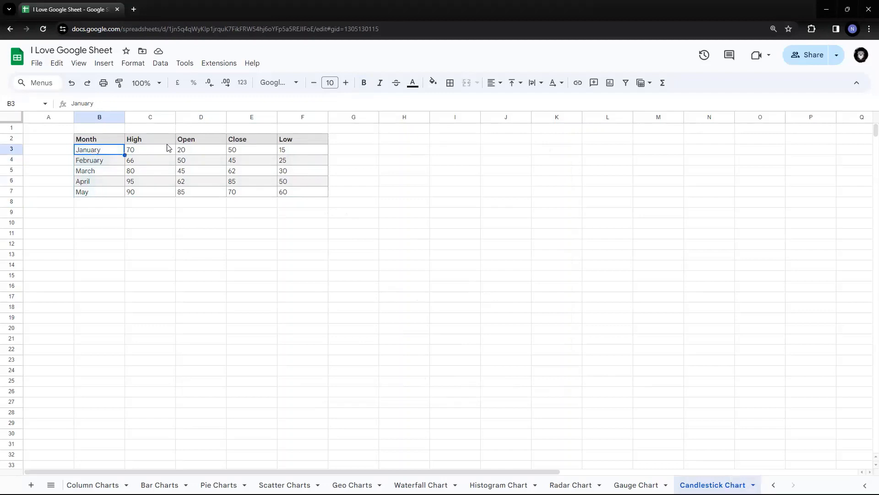
{"action": "left_click", "coordinate": [158, 141]}
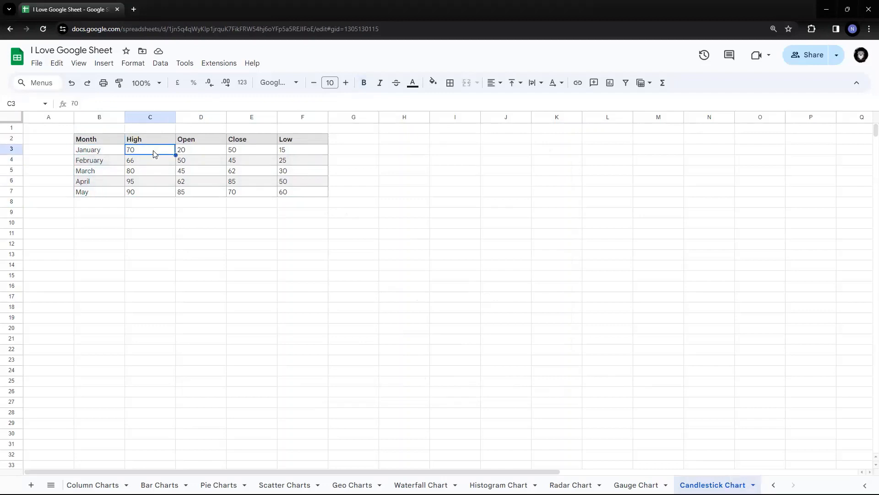
{"action": "left_click", "coordinate": [200, 143]}
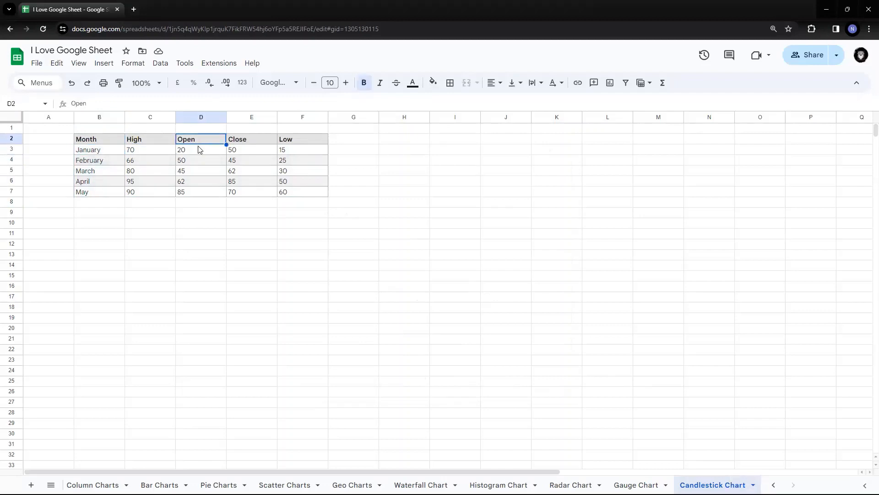
{"action": "left_click", "coordinate": [188, 152]}
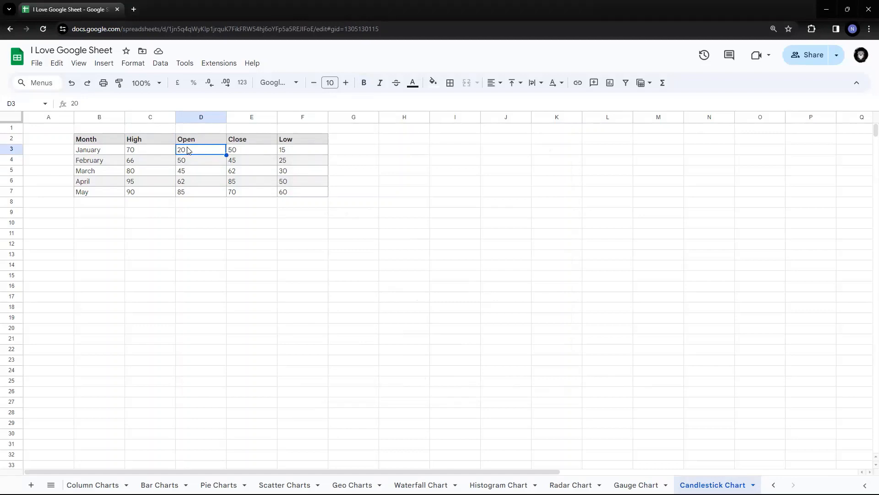
{"action": "left_click", "coordinate": [247, 154]}
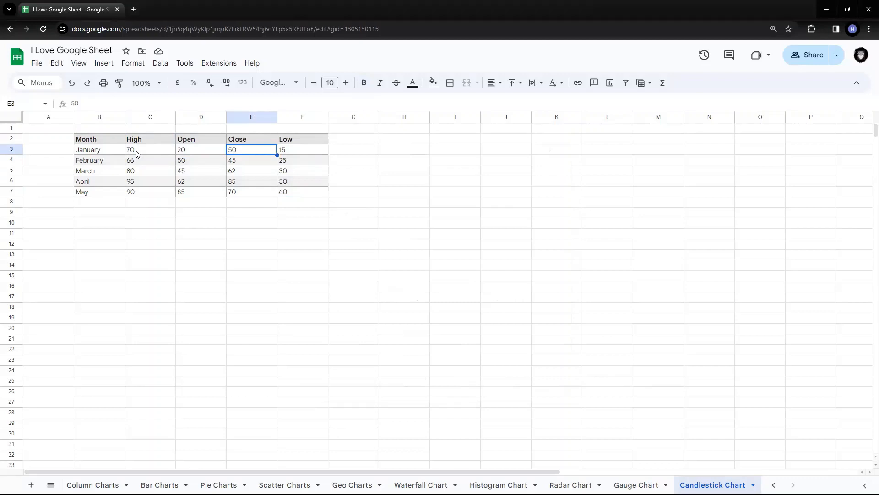
{"action": "left_click", "coordinate": [299, 156]}
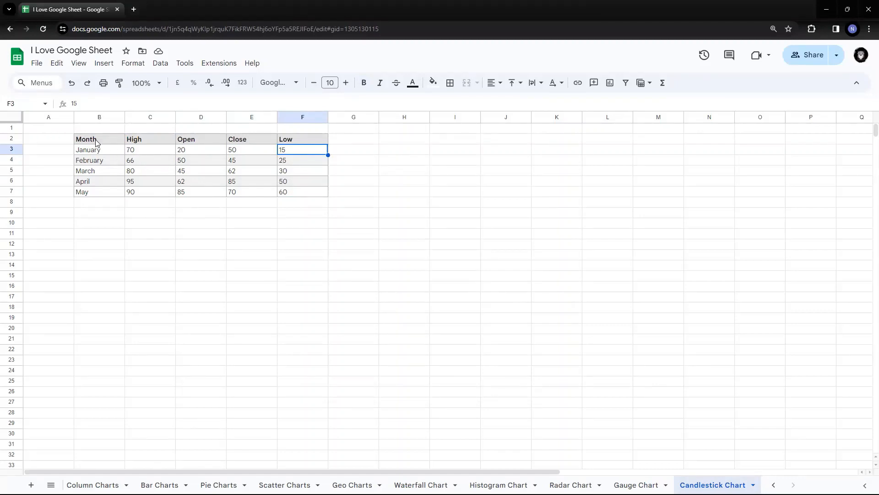
Insert a candlestick chart from B2:F7 and place it directly below the table
{"action": "left_click_drag", "start_coordinate": [96, 143], "coordinate": [315, 195]}
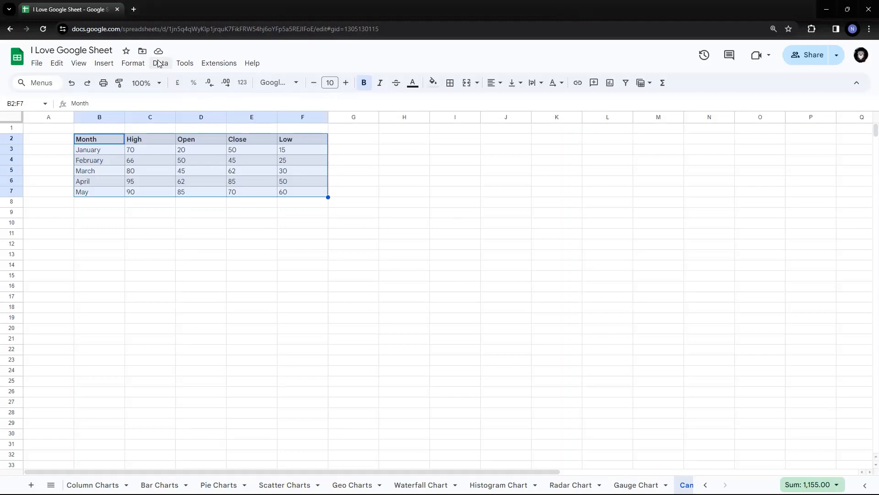
{"action": "left_click", "coordinate": [104, 63]}
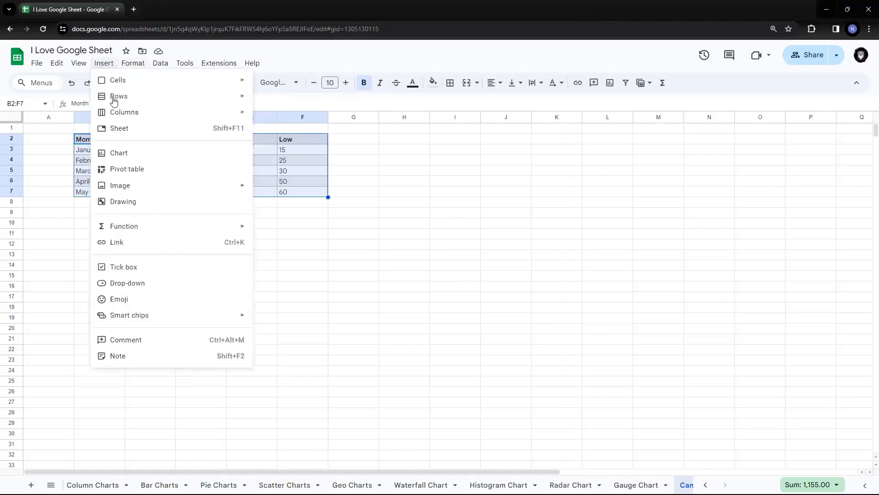
{"action": "left_click", "coordinate": [122, 153]}
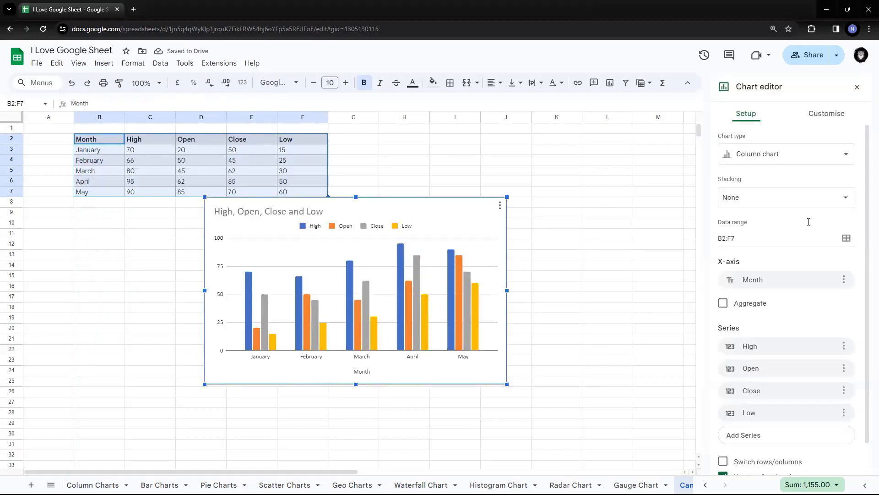
{"action": "left_click", "coordinate": [846, 154]}
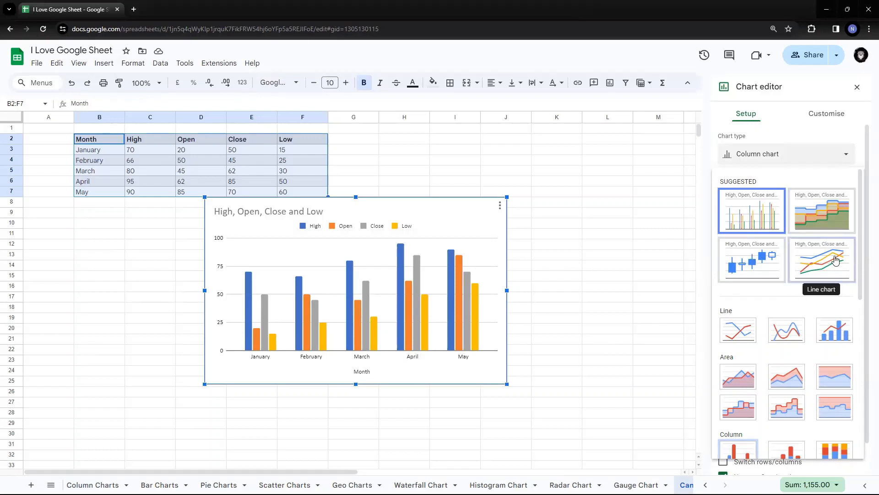
{"action": "scroll", "coordinate": [811, 238], "scroll_direction": "down", "scroll_amount": 3}
{"action": "scroll", "coordinate": [813, 233], "scroll_direction": "down", "scroll_amount": 5}
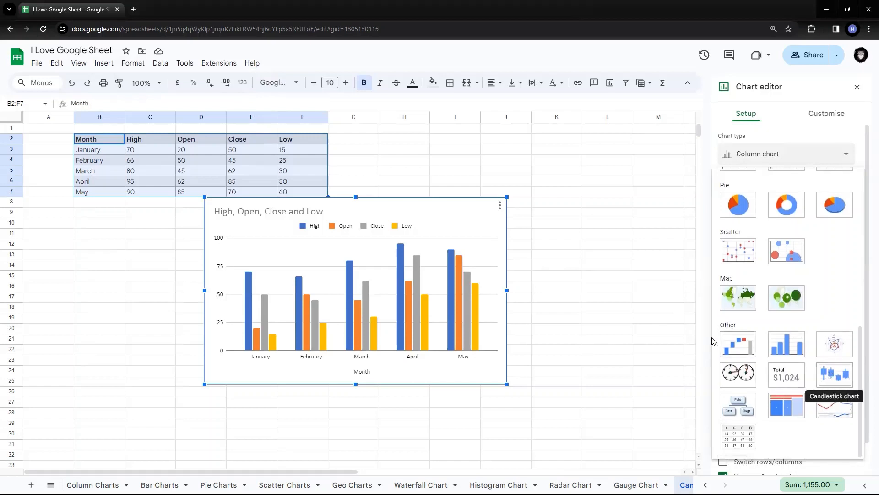
{"action": "left_click", "coordinate": [835, 375]}
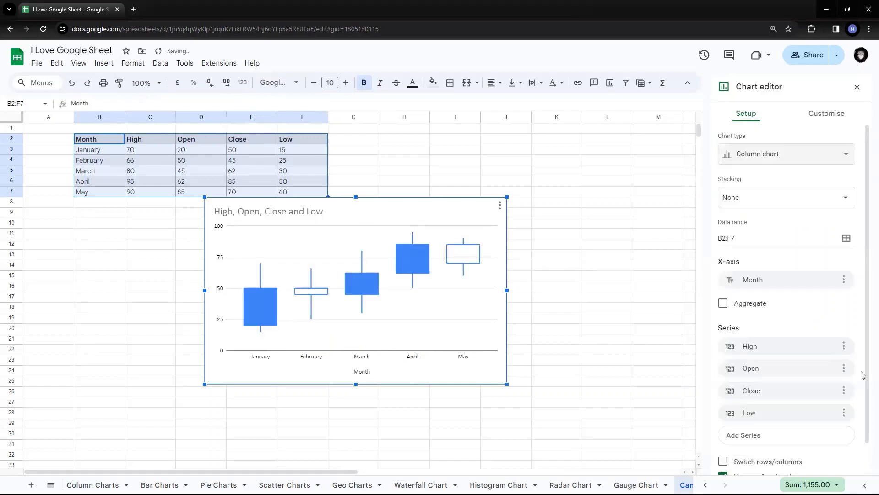
{"action": "left_click_drag", "start_coordinate": [447, 202], "coordinate": [293, 213]}
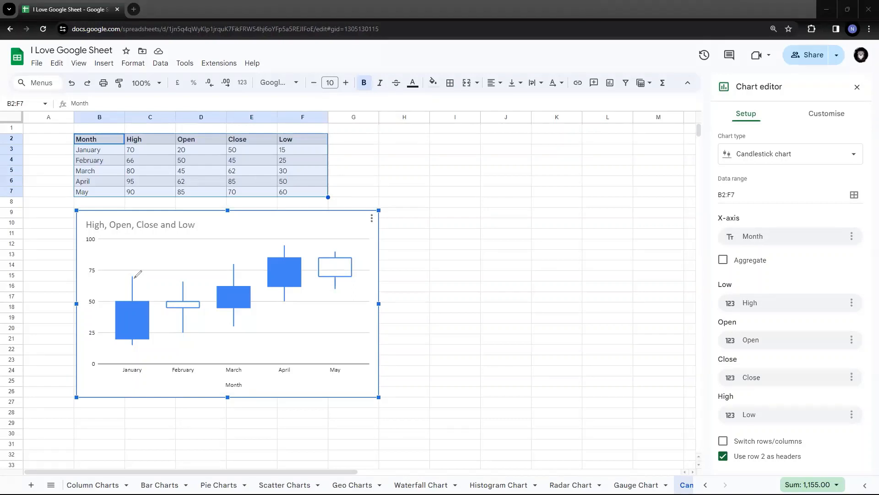
Mark the January candle's wick ends and body edges with the screen pen, and erase all the marks
{"action": "mouse_move", "coordinate": [137, 274]}
{"action": "left_mouse_down"}
{"action": "mouse_move", "coordinate": [129, 283]}
{"action": "mouse_move", "coordinate": [139, 277]}
{"action": "mouse_move", "coordinate": [133, 271]}
{"action": "left_mouse_up"}
{"action": "left_click_drag", "start_coordinate": [130, 342], "coordinate": [135, 347]}
{"action": "left_click_drag", "start_coordinate": [119, 336], "coordinate": [92, 336]}
{"action": "left_click_drag", "start_coordinate": [122, 300], "coordinate": [102, 298]}
{"action": "left_click_drag", "start_coordinate": [153, 337], "coordinate": [147, 347]}
{"action": "mouse_move", "coordinate": [152, 301]}
{"action": "left_mouse_down"}
{"action": "mouse_move", "coordinate": [158, 348]}
{"action": "mouse_move", "coordinate": [149, 342]}
{"action": "left_mouse_up"}
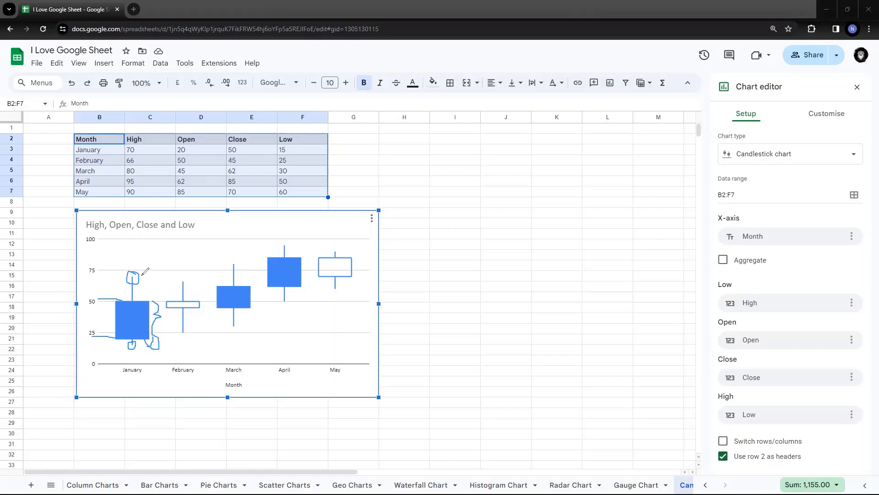
{"action": "left_click_drag", "start_coordinate": [142, 275], "coordinate": [146, 298]}
{"action": "key", "text": "e"}
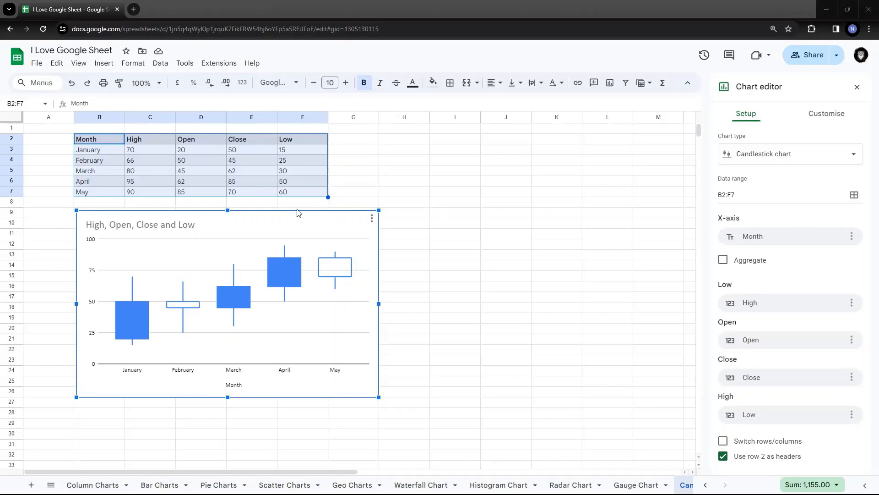
Examine the candlestick chart's options and its customisation settings for style, titles, horizontal and vertical axes, gridlines and ticks
{"action": "left_click", "coordinate": [372, 219]}
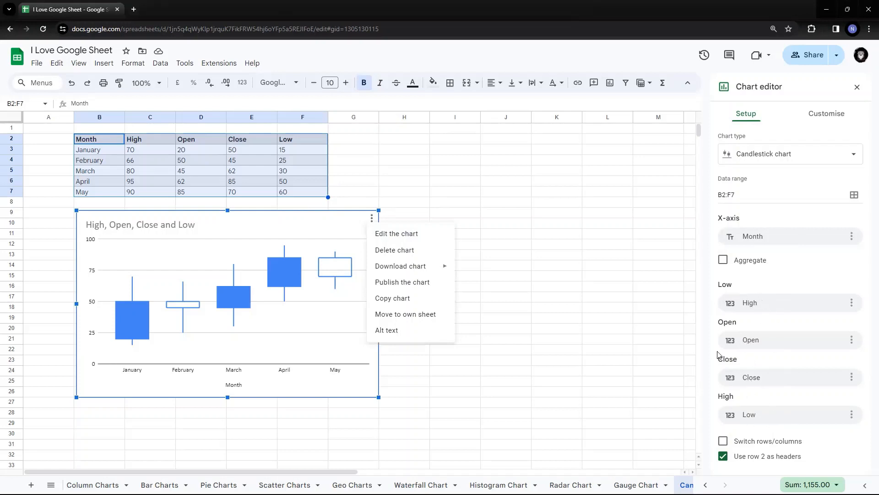
{"action": "left_click", "coordinate": [823, 118]}
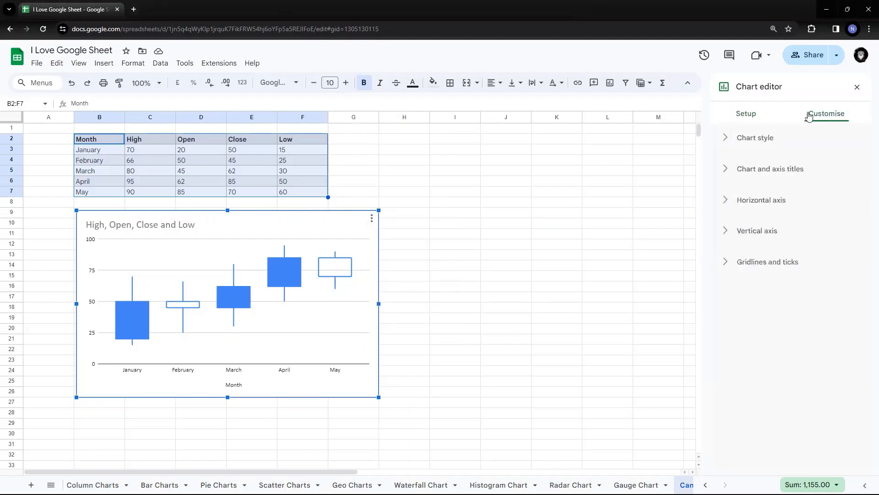
{"action": "left_click", "coordinate": [751, 137]}
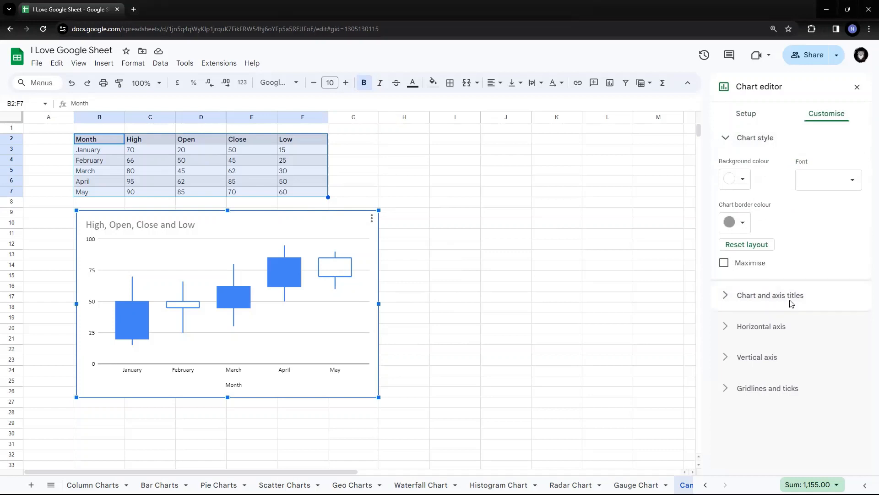
{"action": "left_click", "coordinate": [792, 295]}
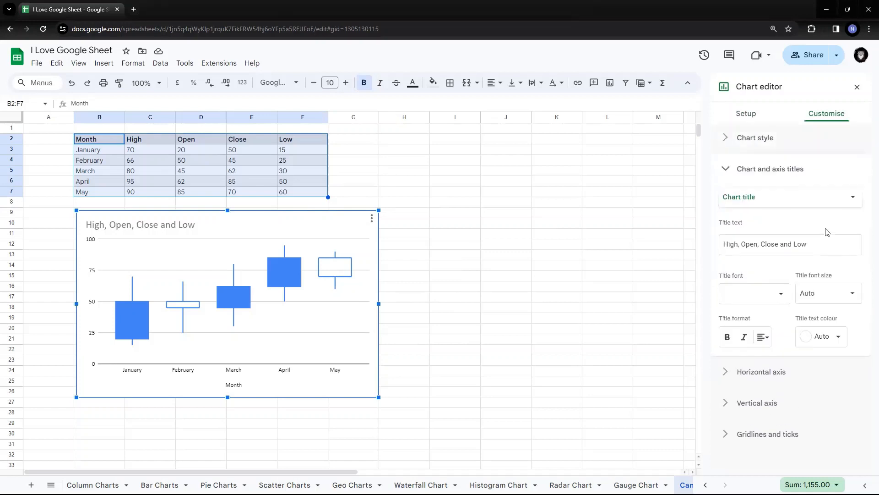
{"action": "left_click", "coordinate": [776, 372]}
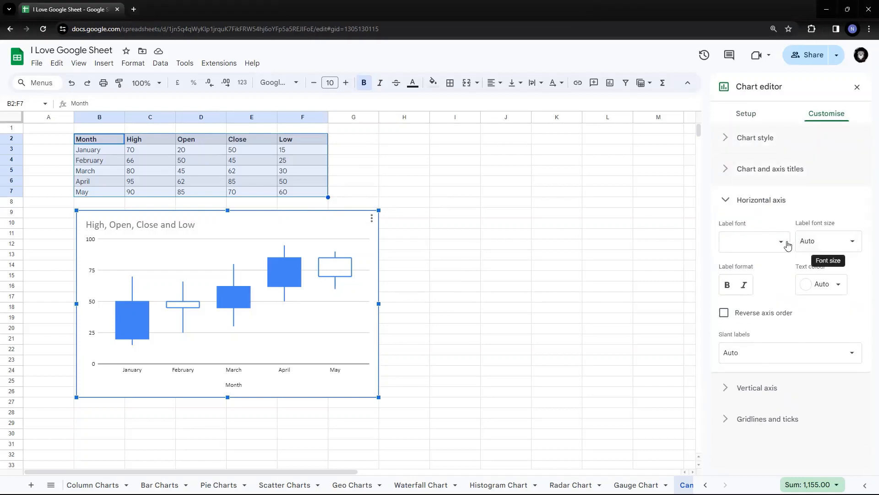
{"action": "left_click", "coordinate": [771, 388]}
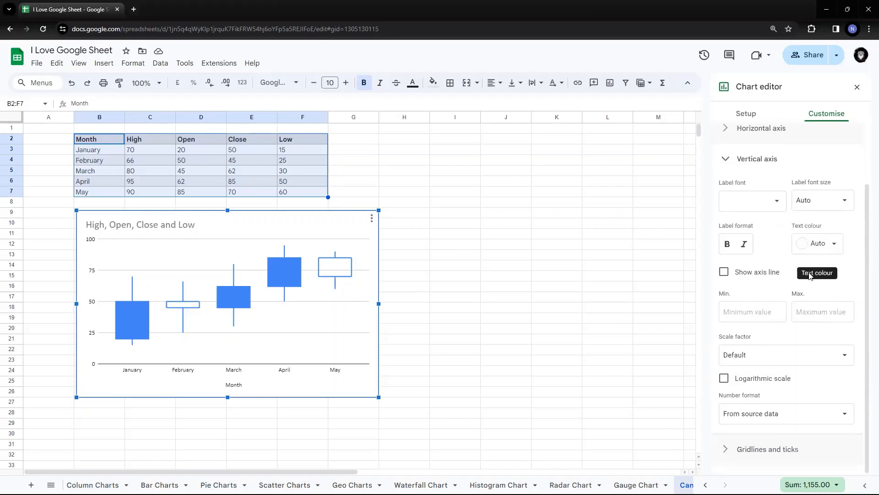
{"action": "left_click", "coordinate": [771, 450]}
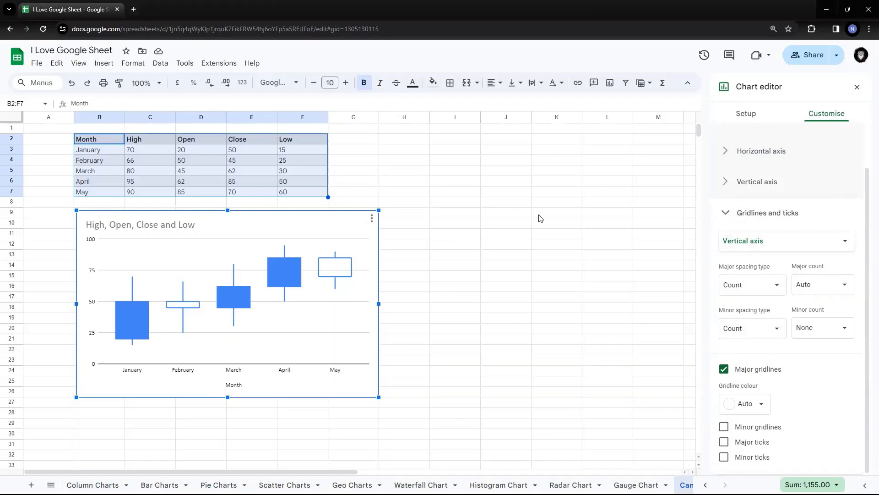
{"action": "left_click", "coordinate": [443, 143]}
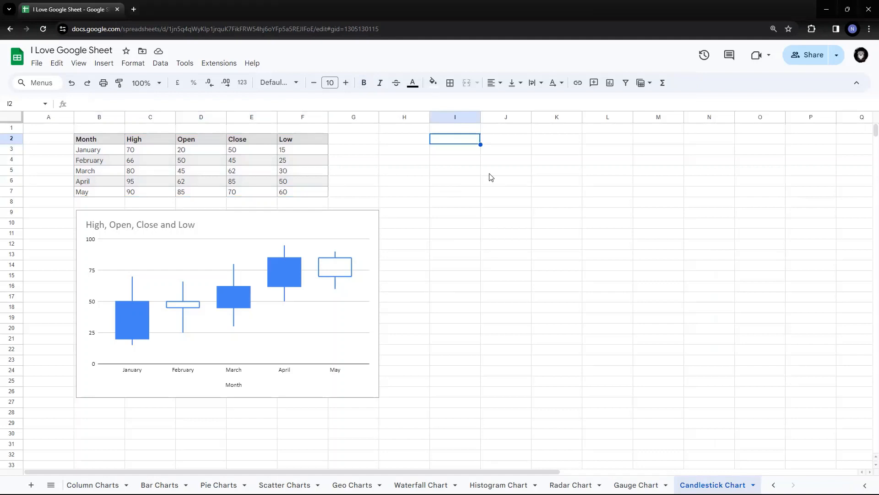
Paste the daily price table with Day, High, Open, Close and Low columns for Monday to Friday, starting at I2
{"action": "left_click", "coordinate": [696, 16]}
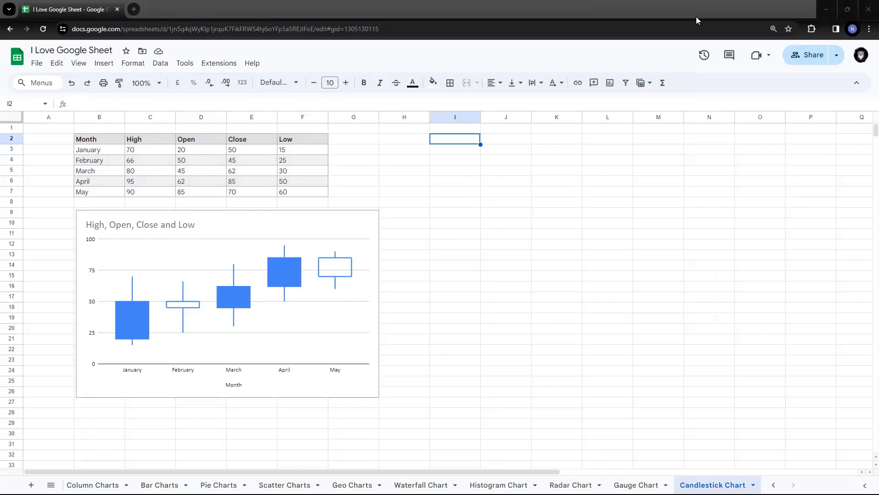
{"action": "left_click", "coordinate": [448, 142]}
{"action": "type", "text": "Day\tHigh\tOpen\tClose\tLow Monday\t$25\t$23\t$22\t$21 Tuesday\t$24\t$22\t$17\t$17 Wednesday\t$23\t$17\t$23\t$15 Thursday\t$27\t$23\t$26\t$22 Friday\t$29\t$26\t$28\t$24"}
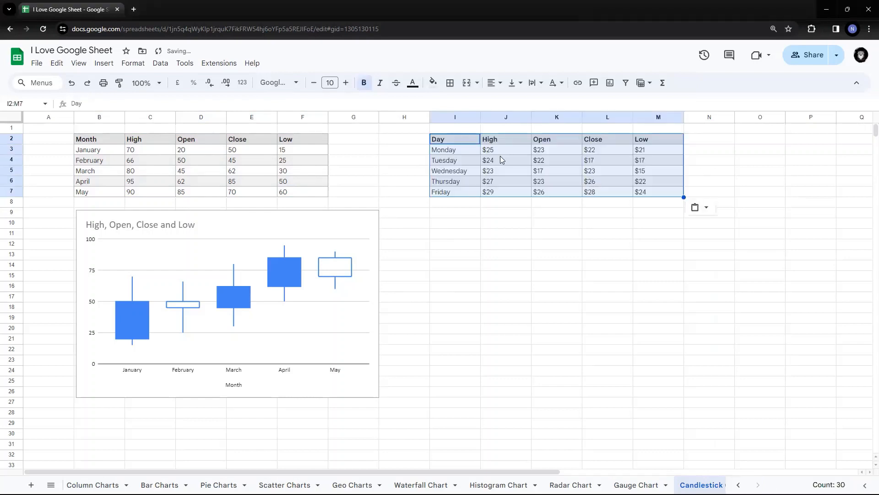
Remove the dollar signs from the daily prices by replacing all "$" with nothing, using Find and replace across all sheets
{"action": "key", "text": "ctrl+f"}
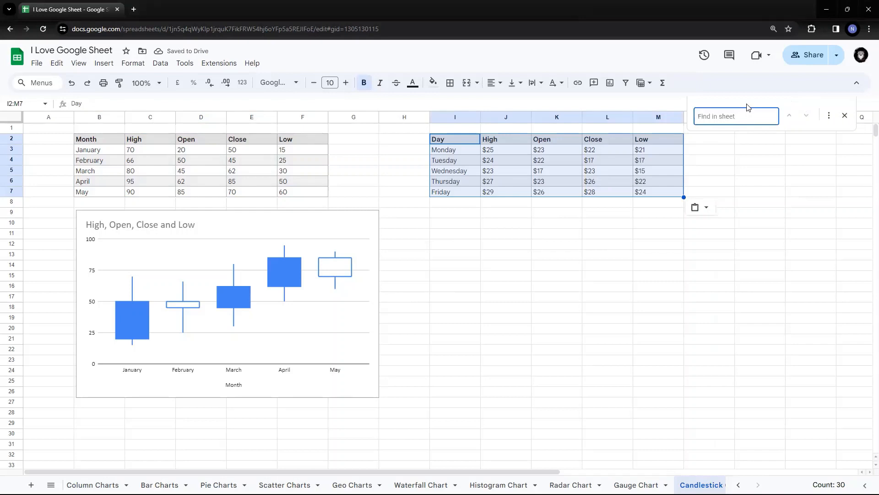
{"action": "type", "text": "$"}
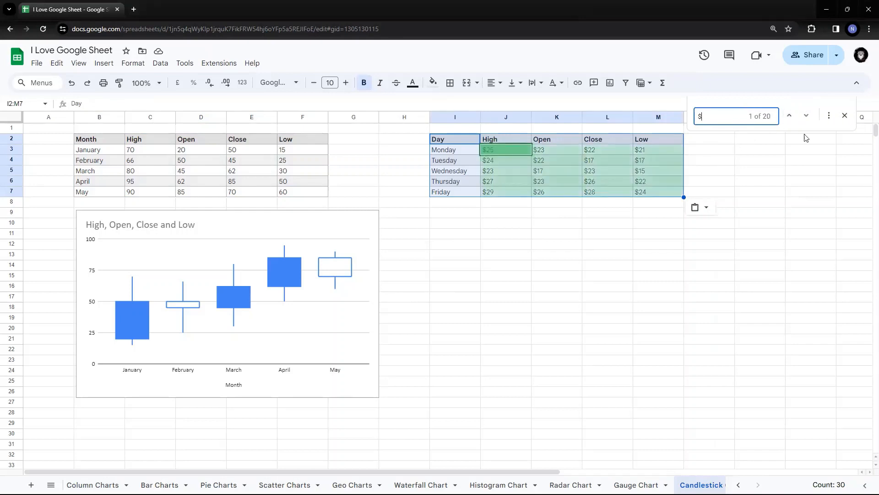
{"action": "left_click", "coordinate": [833, 116]}
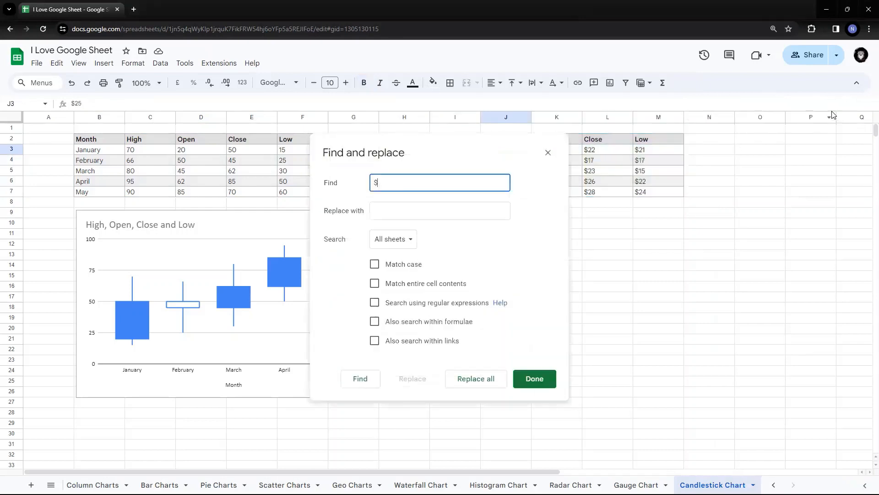
{"action": "left_click", "coordinate": [493, 379]}
{"action": "key", "text": "Return"}
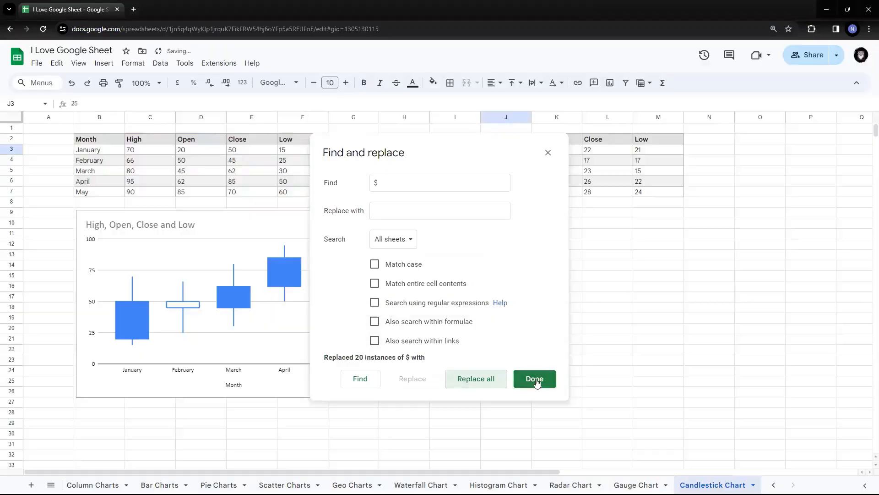
{"action": "left_click", "coordinate": [535, 379]}
Insert a candlestick chart from I2:M7 and place it below the daily table, aligned beside the monthly chart
{"action": "left_click_drag", "start_coordinate": [465, 140], "coordinate": [661, 191]}
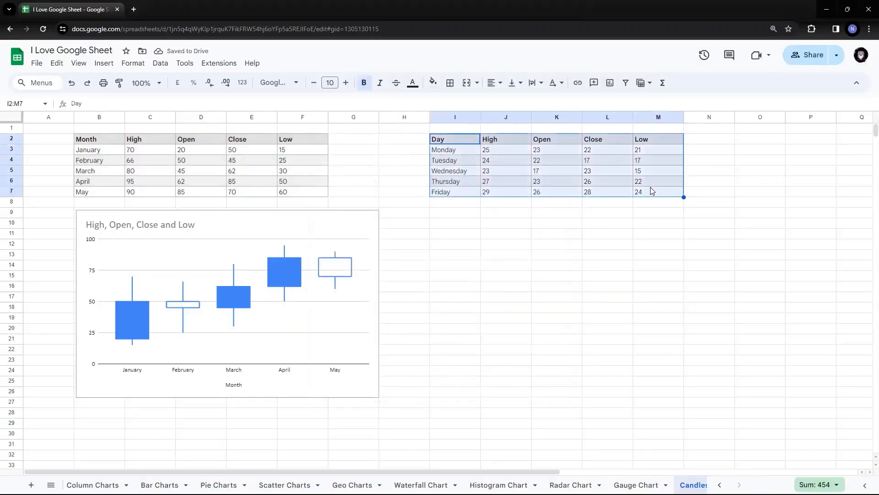
{"action": "left_click", "coordinate": [610, 83]}
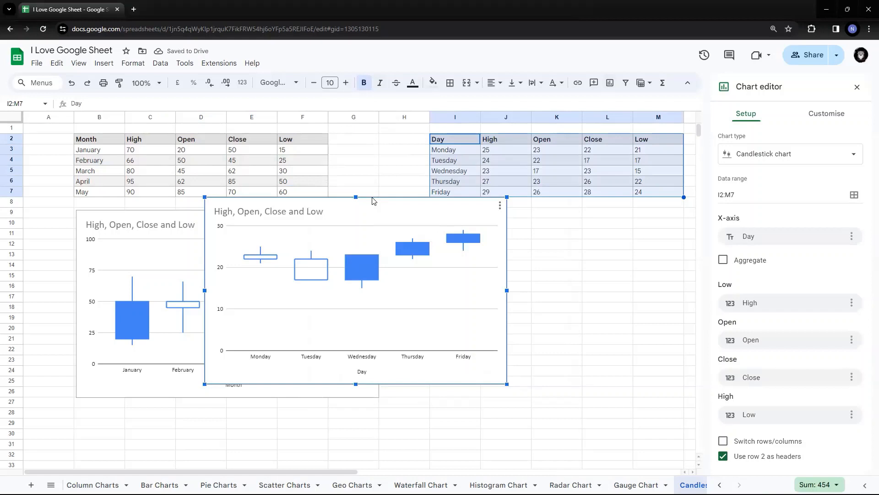
{"action": "left_click_drag", "start_coordinate": [372, 200], "coordinate": [559, 219]}
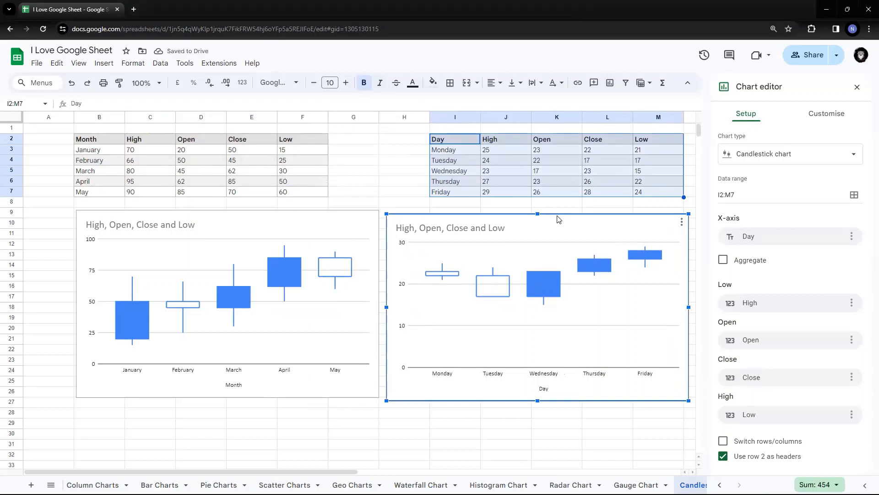
{"action": "left_click_drag", "start_coordinate": [559, 219], "coordinate": [559, 216]}
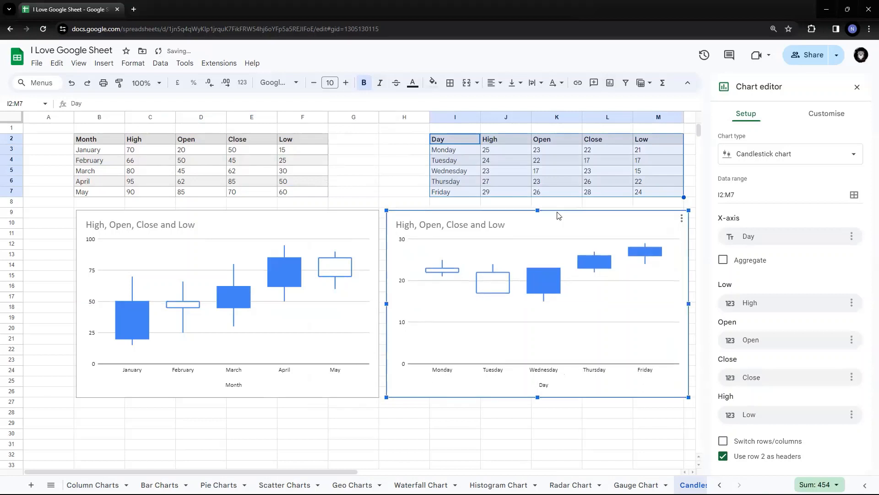